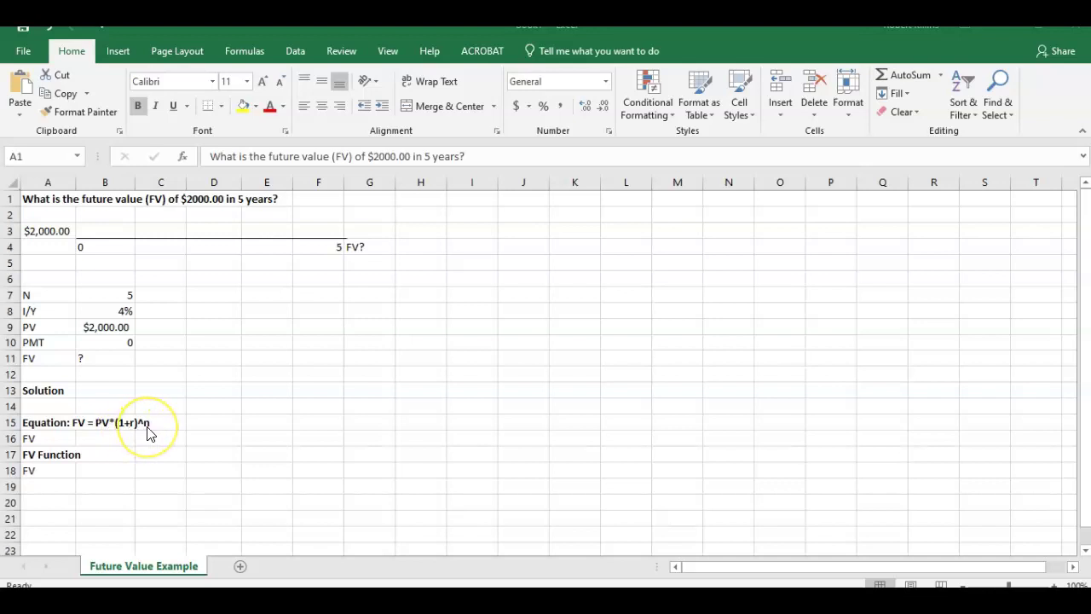
Enter =B9*(1+B8)^B7 in B16 so the future value shows $2,433.31
key(F2)
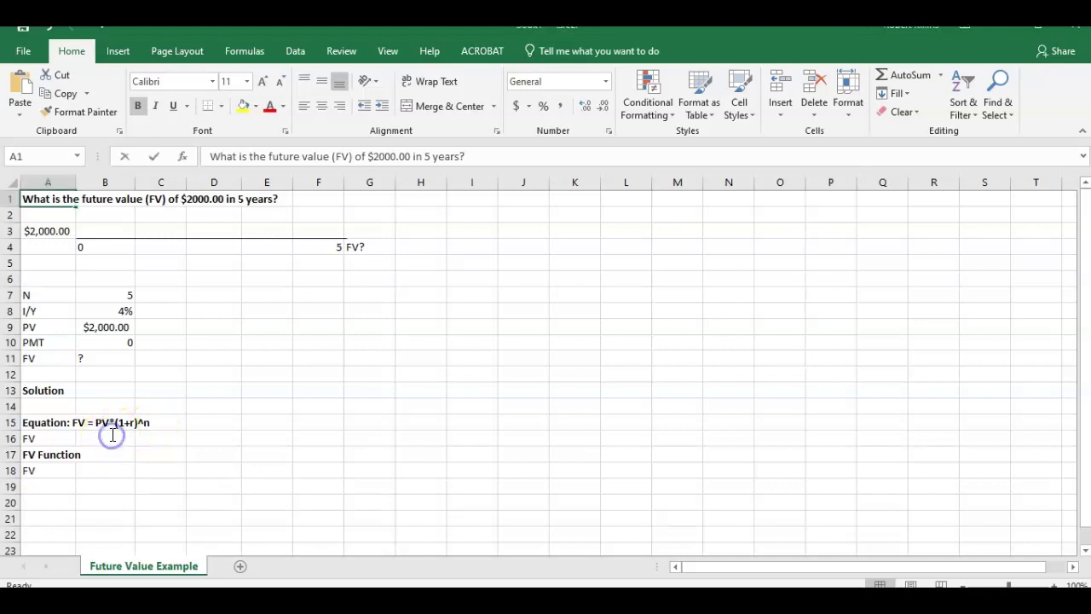
click(110, 435)
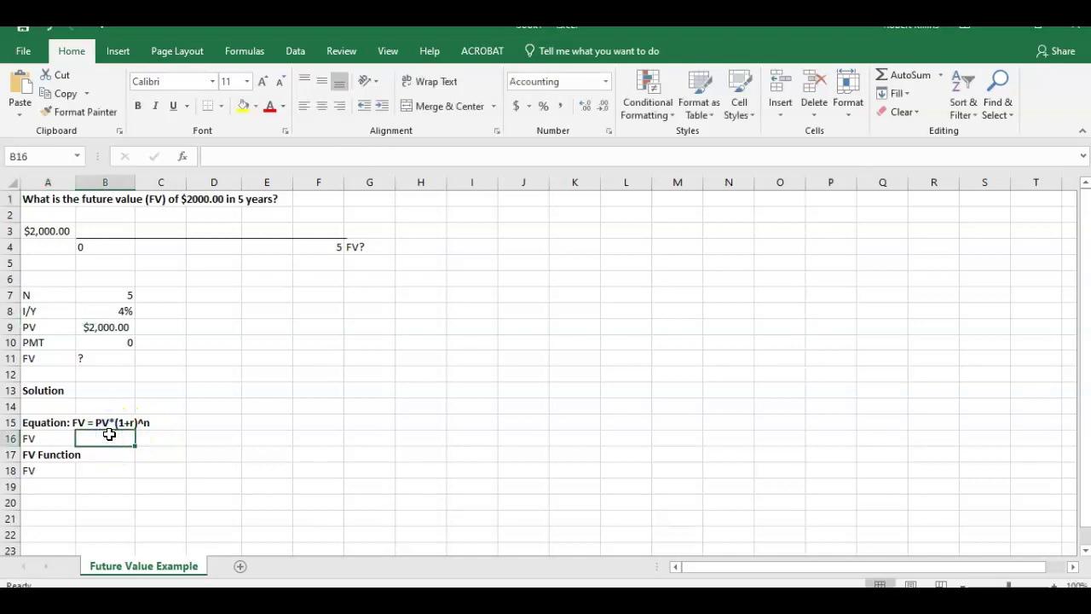
text(=)
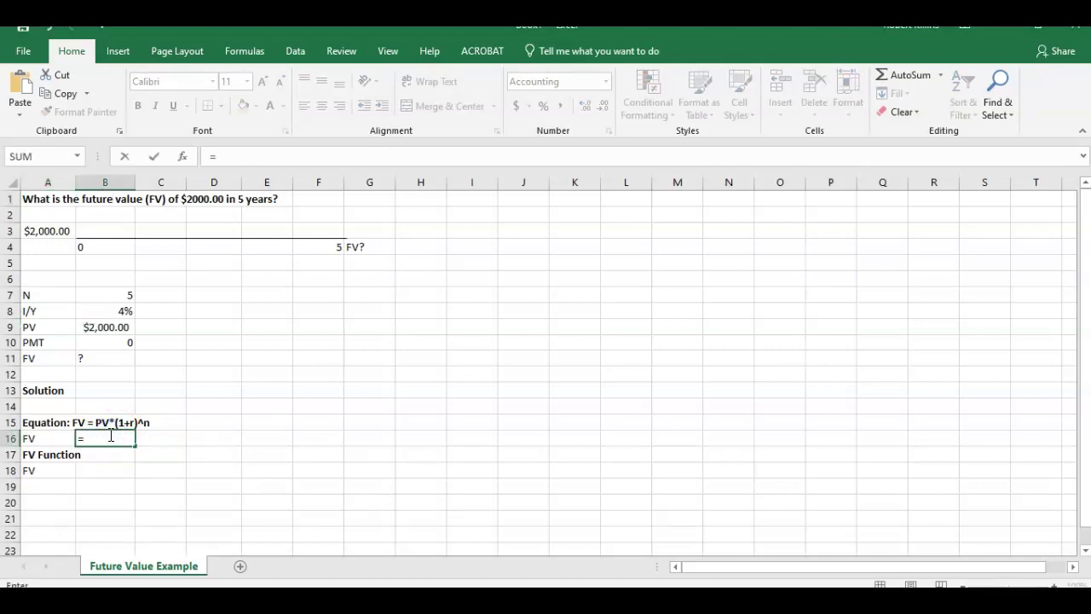
click(112, 330)
text(*)
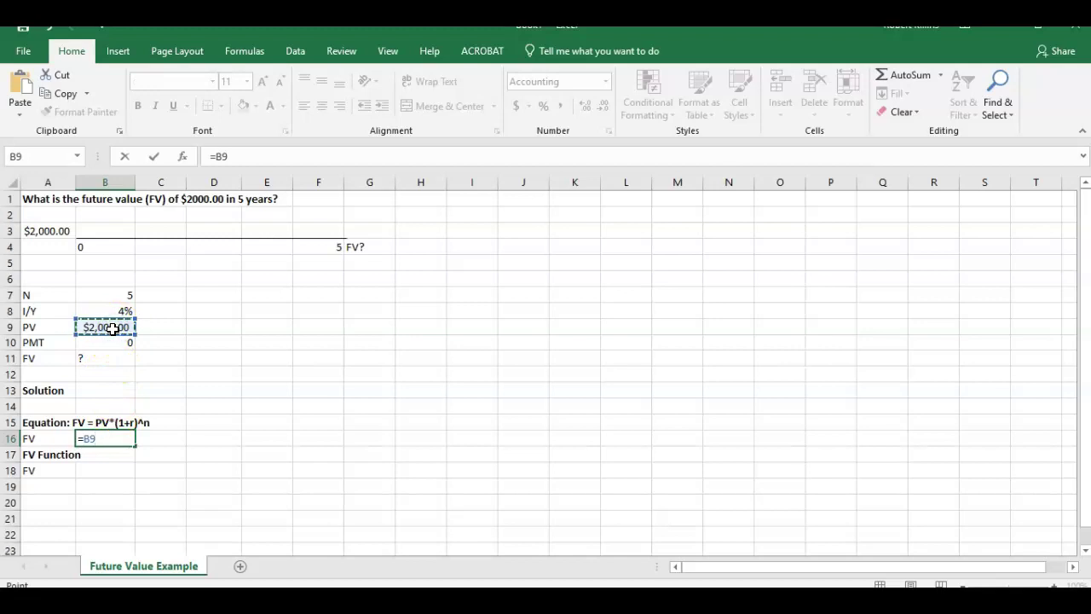
text((1+)
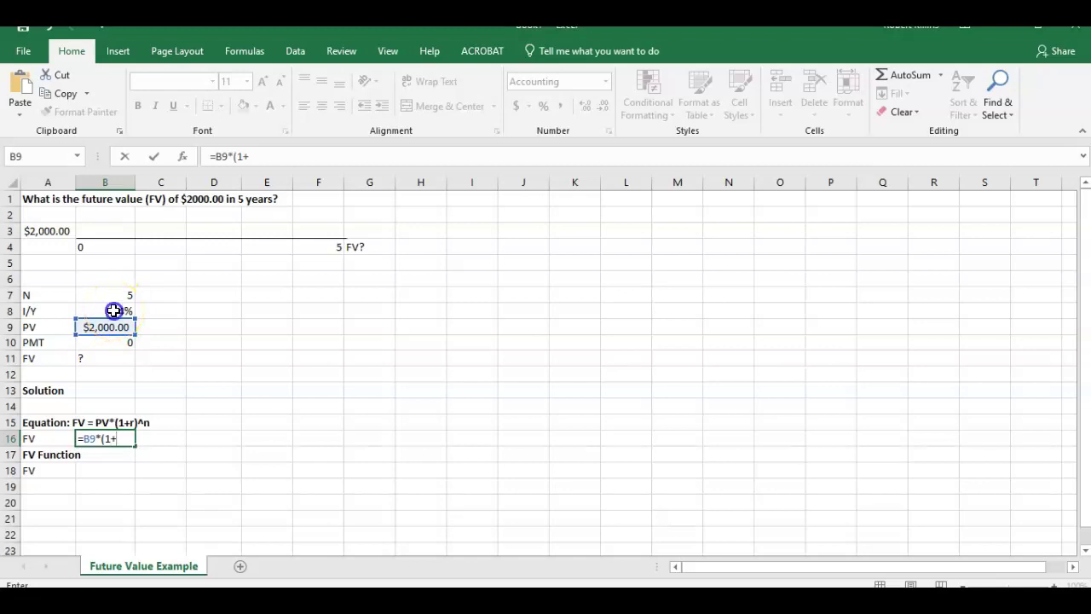
click(113, 311)
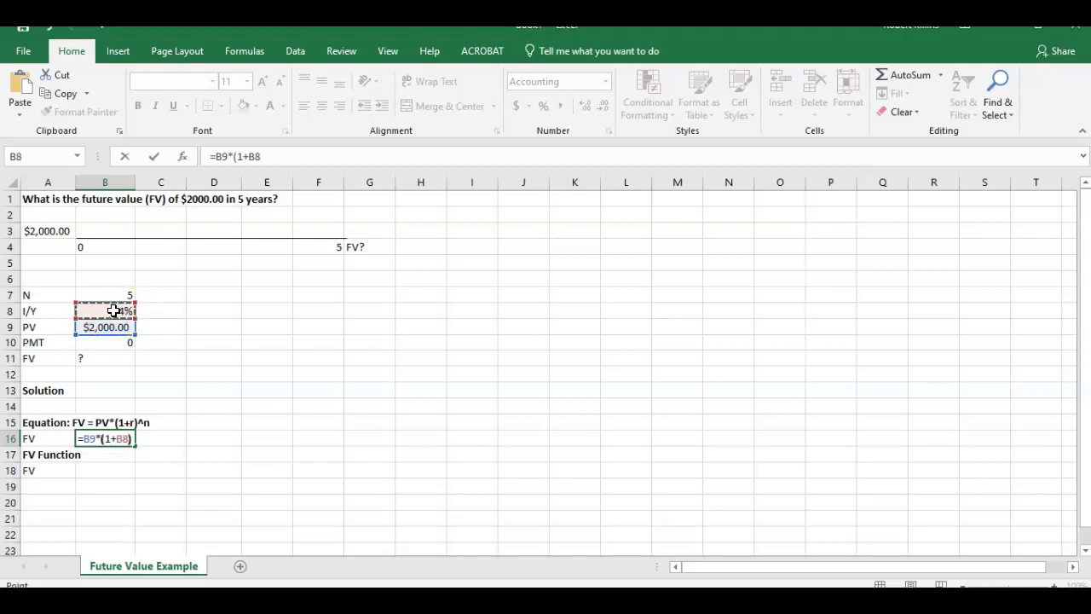
text()^)
click(112, 295)
key(Return)
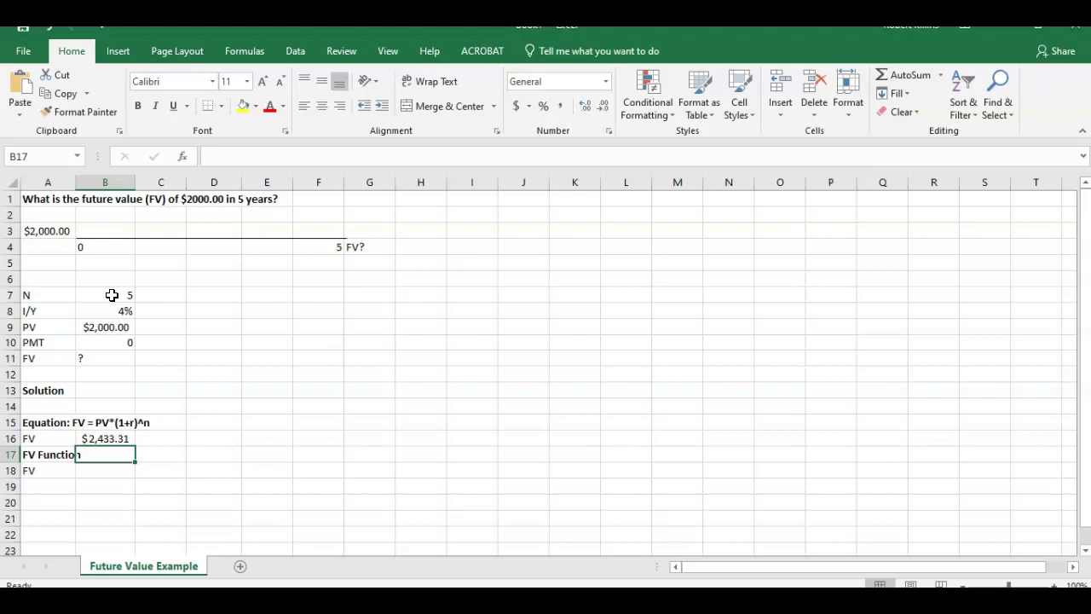
Start =fv(B8,B7,,B9 in B18: rate B8, periods B7, payment skipped, present value B9
key(Down)
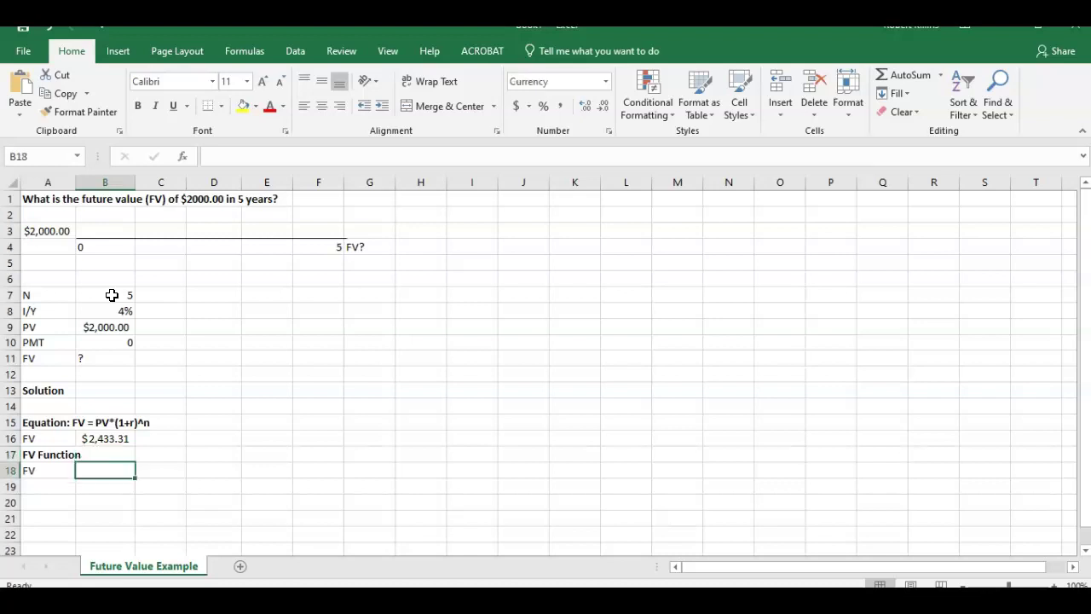
text(=f)
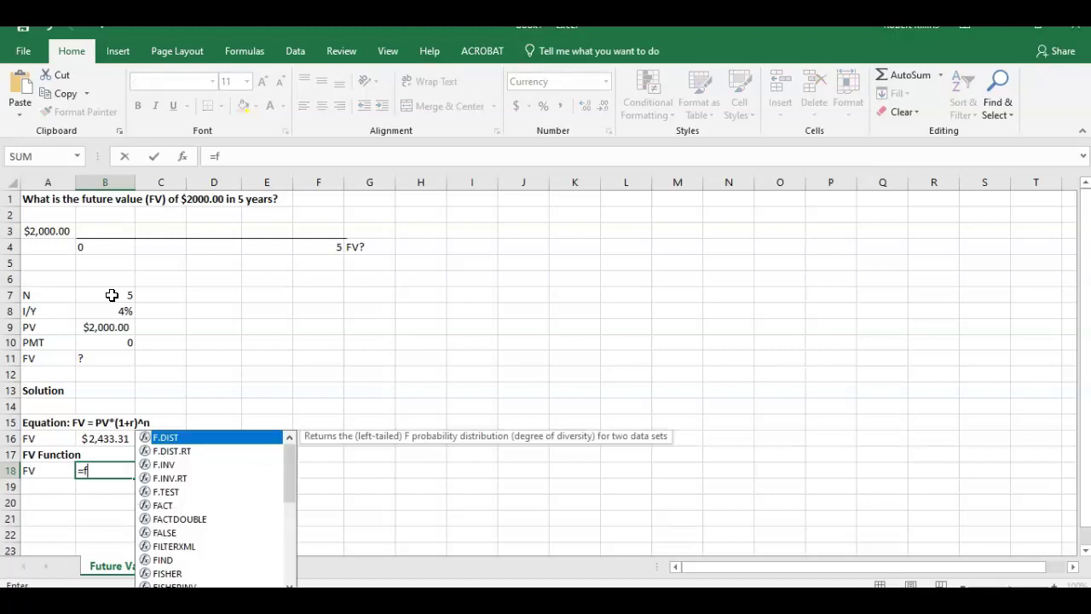
text(v)
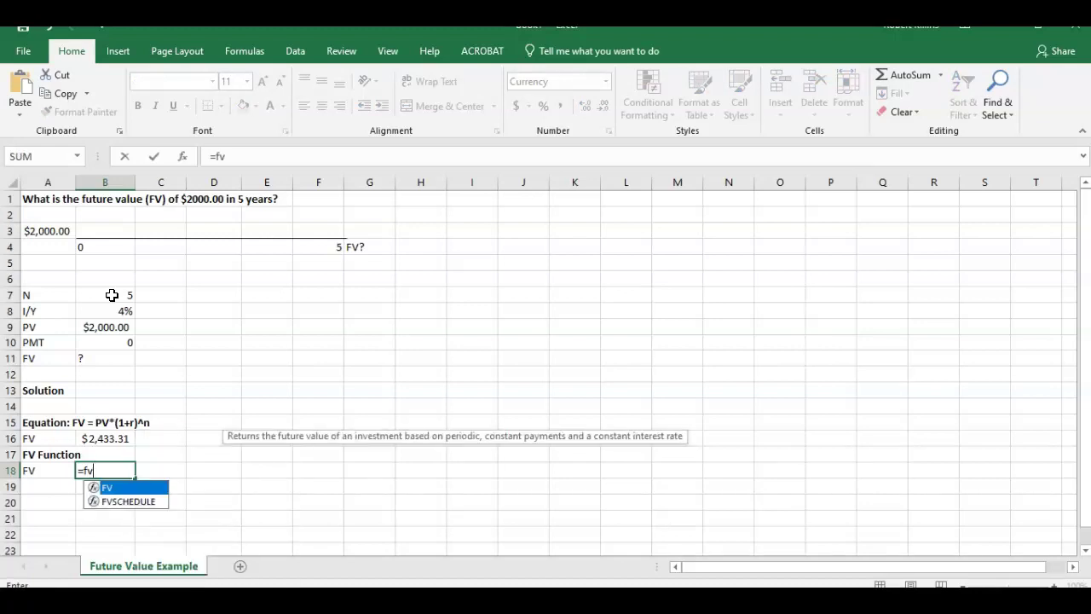
text(()
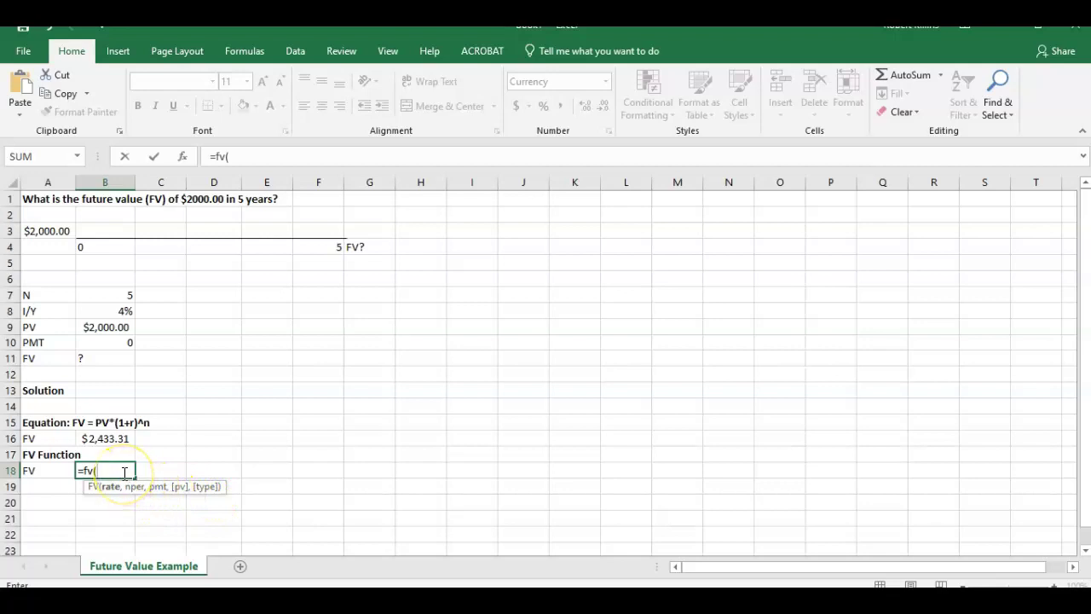
click(122, 312)
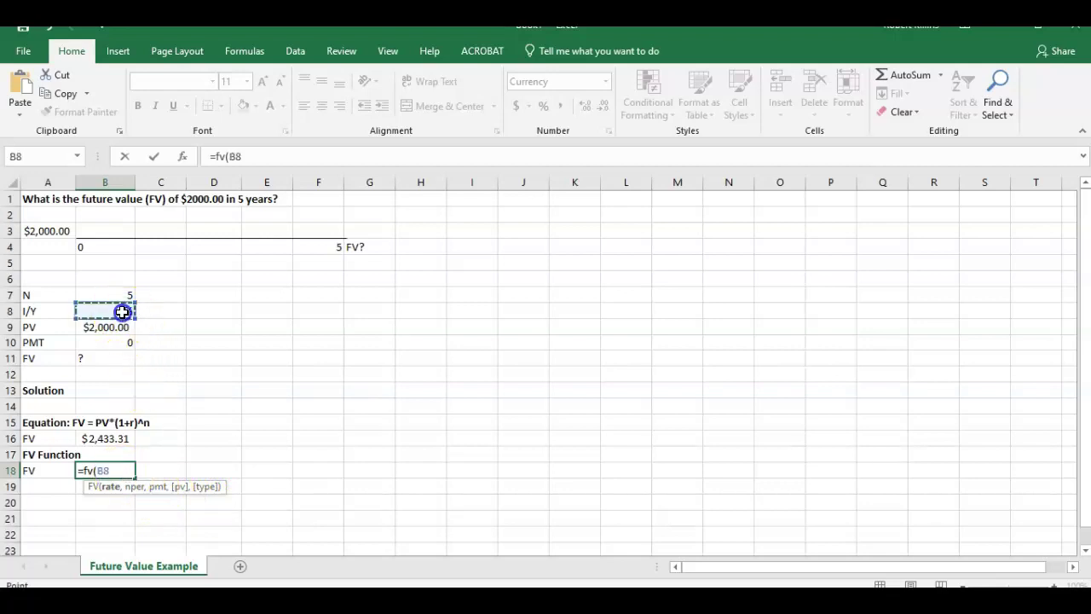
text(,)
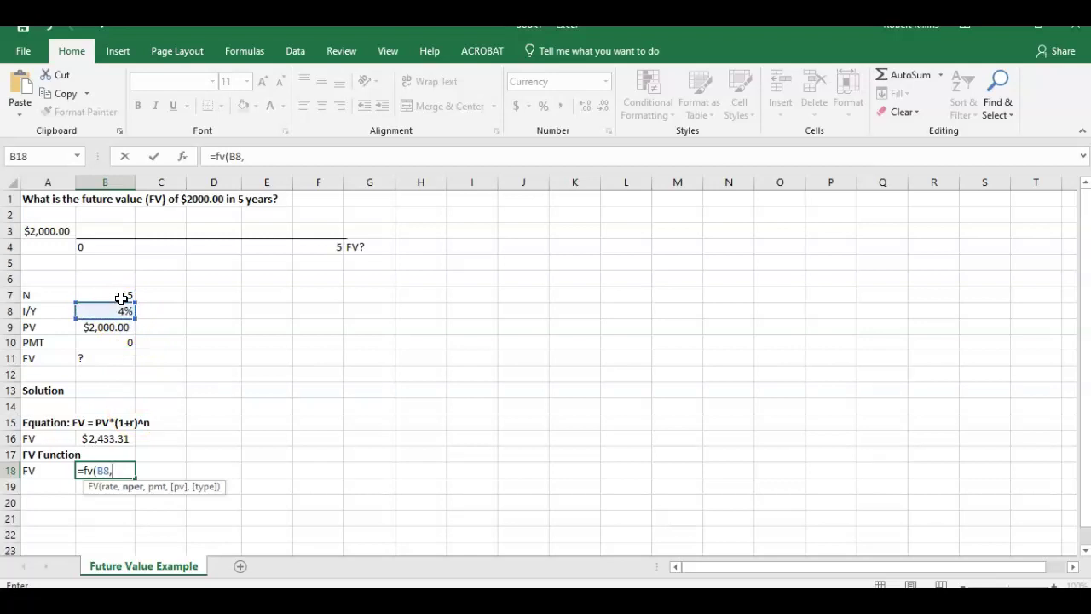
click(123, 295)
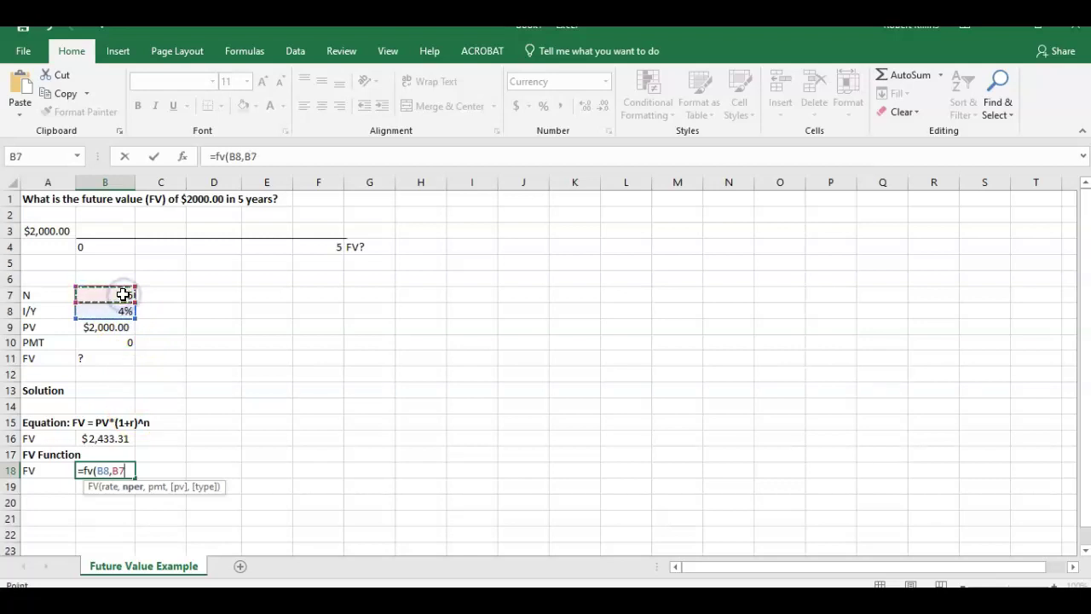
text(,)
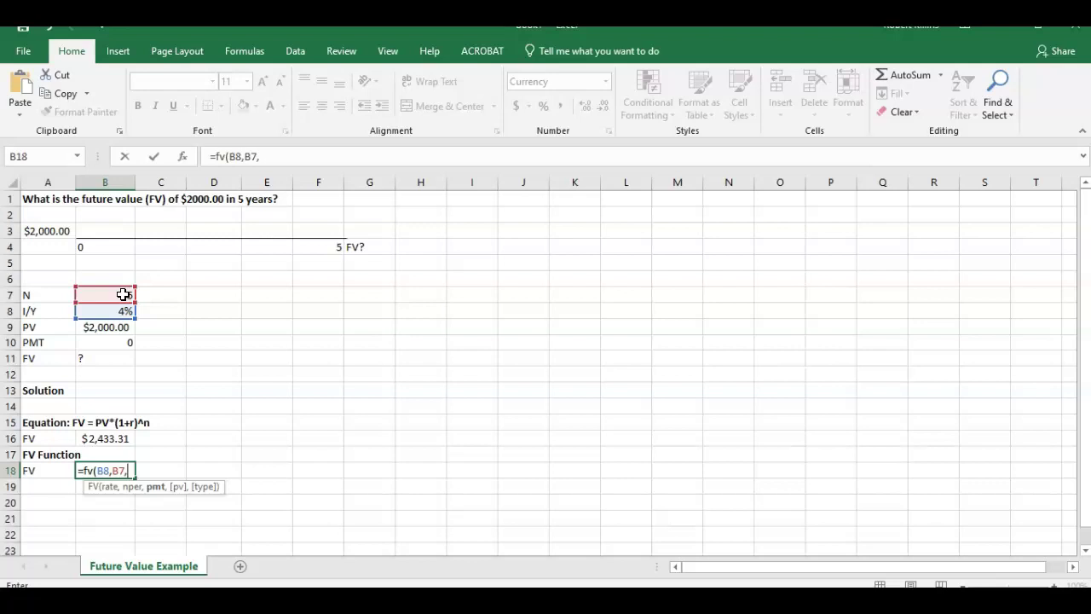
text(,)
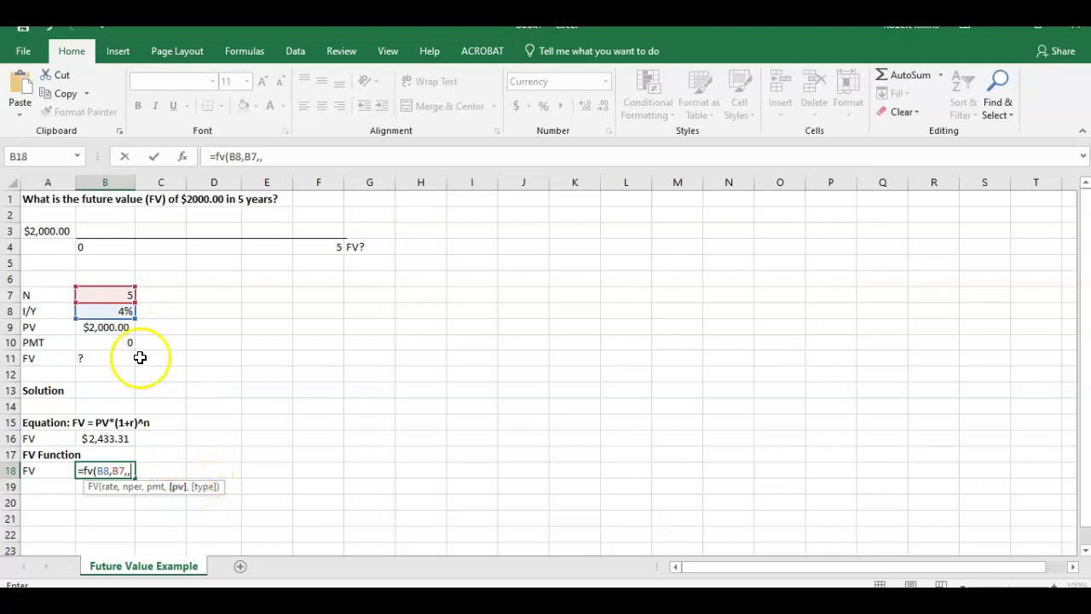
click(124, 330)
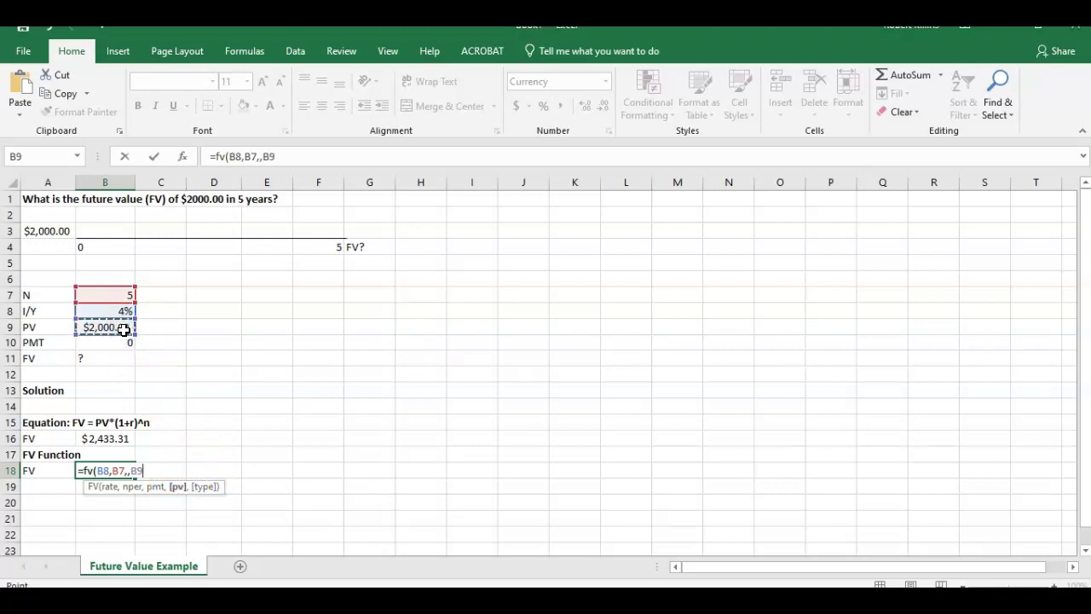
Drop the stray comma and close the formula as =fv(B8,B7,,B9), returning ($2,433.31)
text(,)
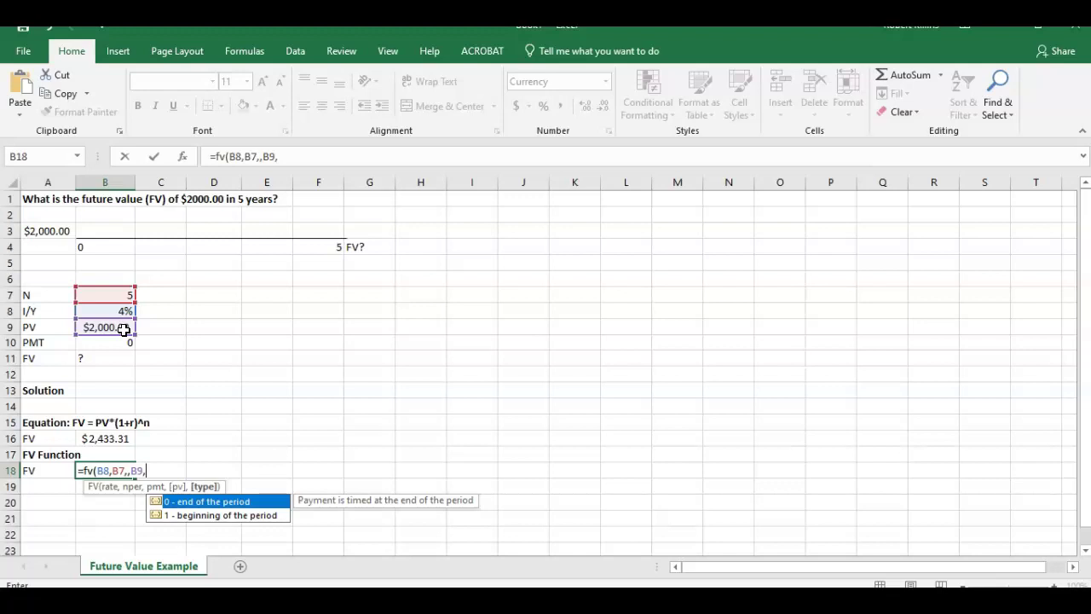
key(BackSpace)
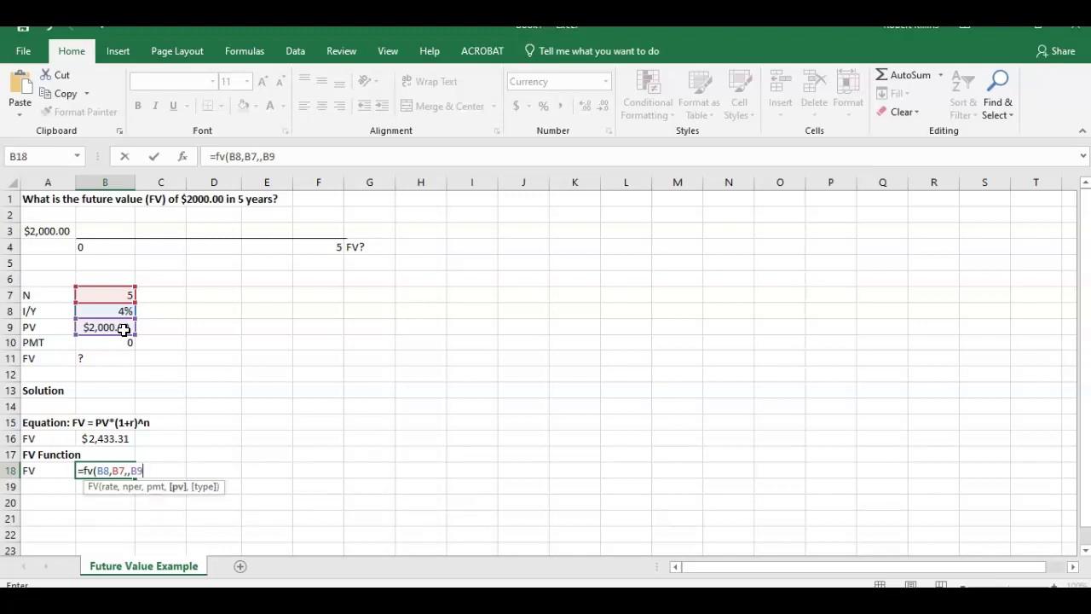
text(,)
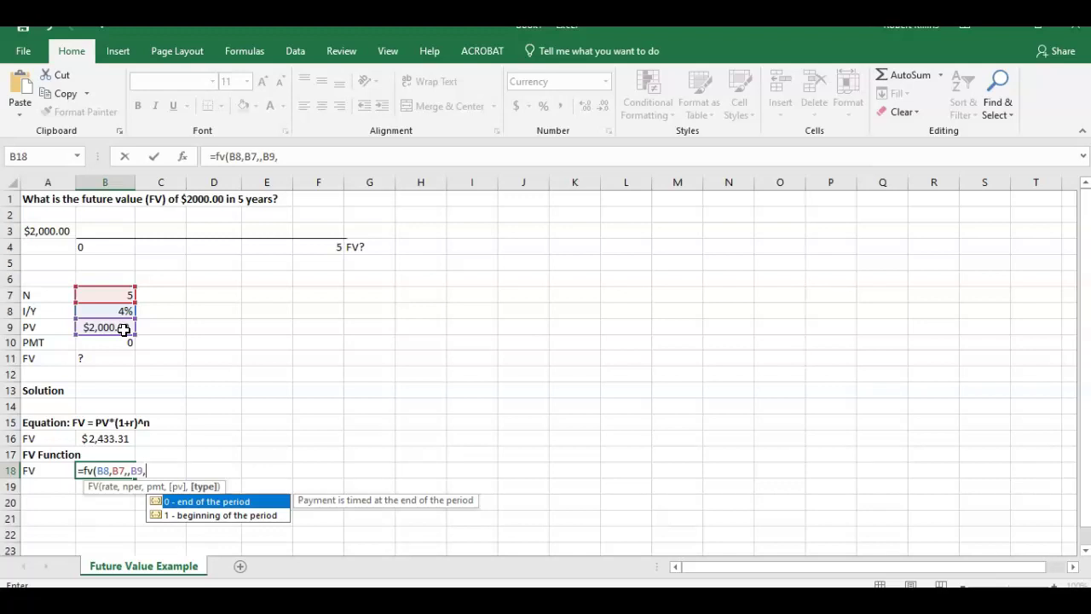
key(BackSpace)
text())
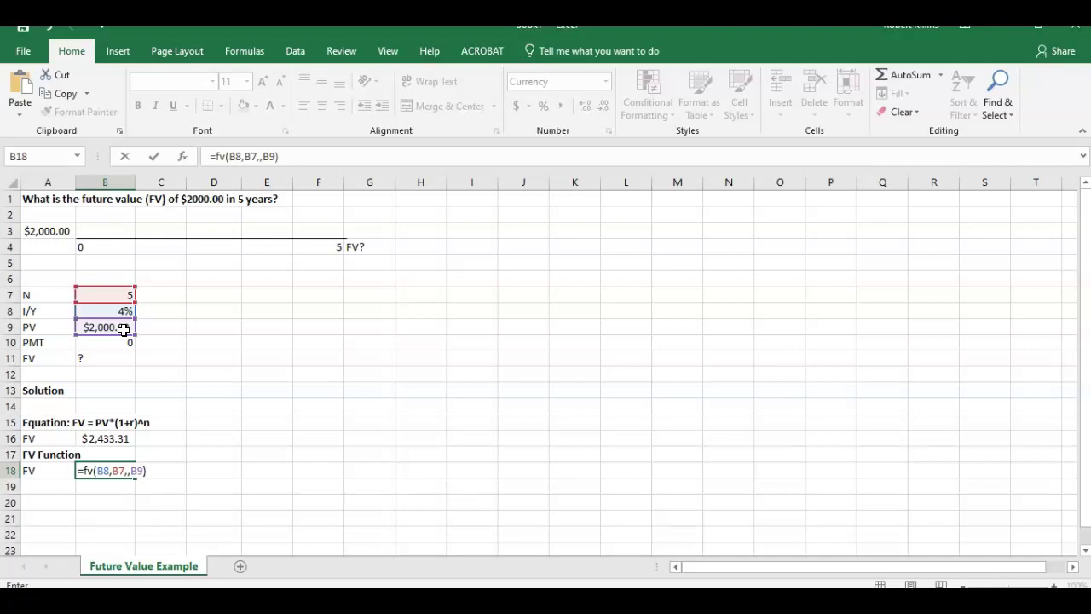
key(Return)
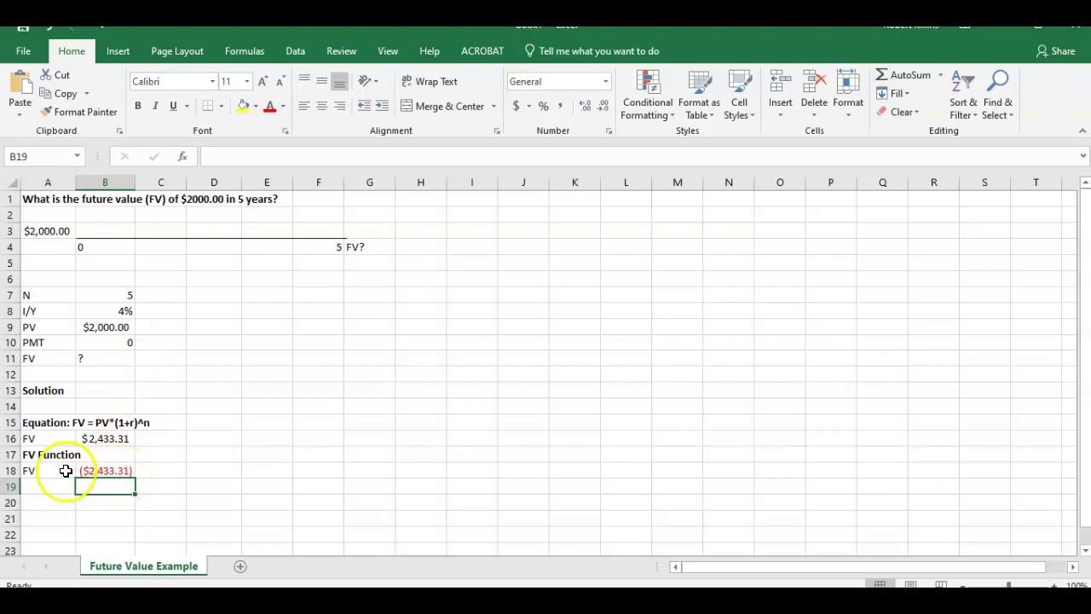
Change the B9 present value to -2000 to flip the FV result's sign
click(113, 329)
click(213, 156)
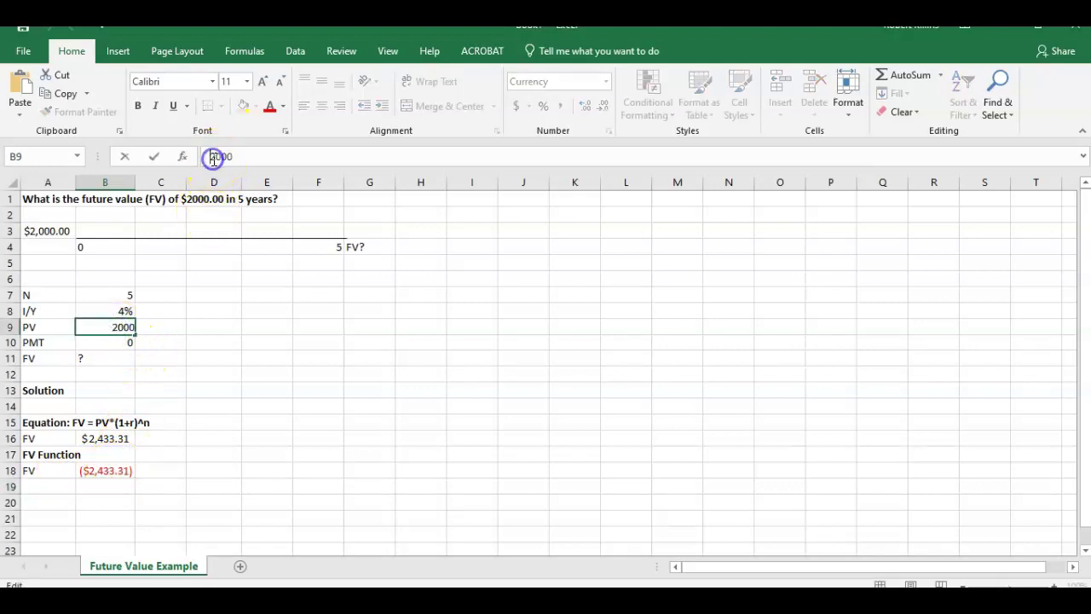
text(-)
key(Return)
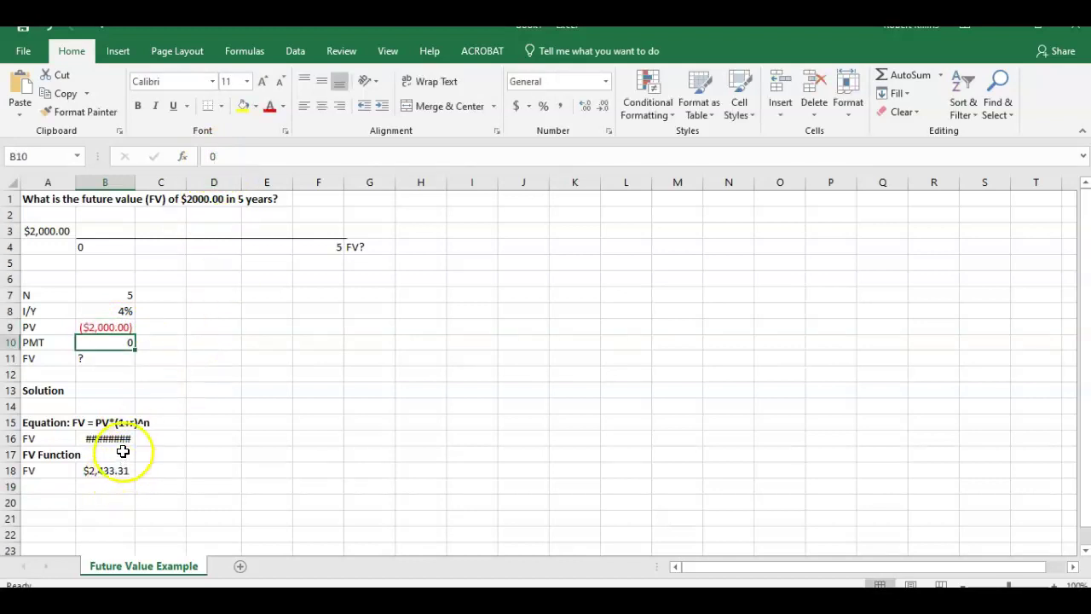
Restore B9 to $2,000.00 and launch the BA II Plus calculator
click(111, 327)
click(214, 156)
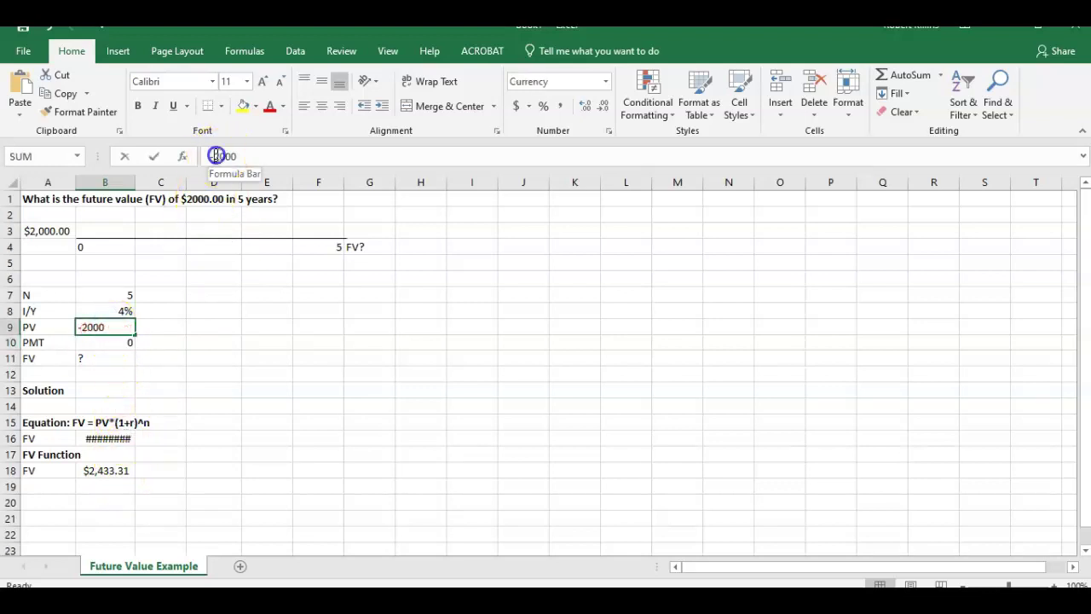
key(BackSpace)
key(Return)
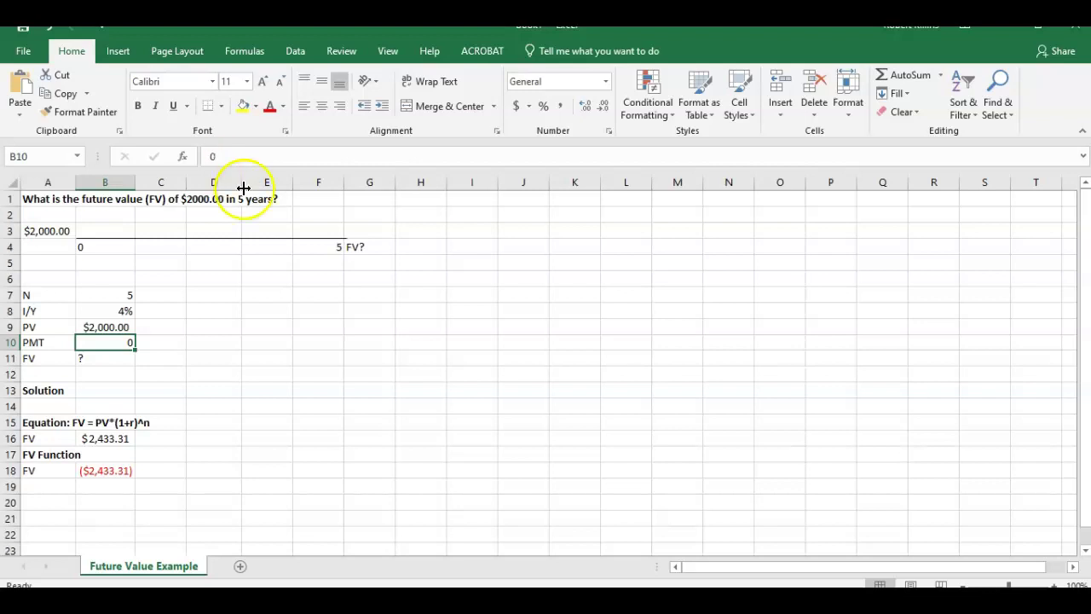
click(558, 570)
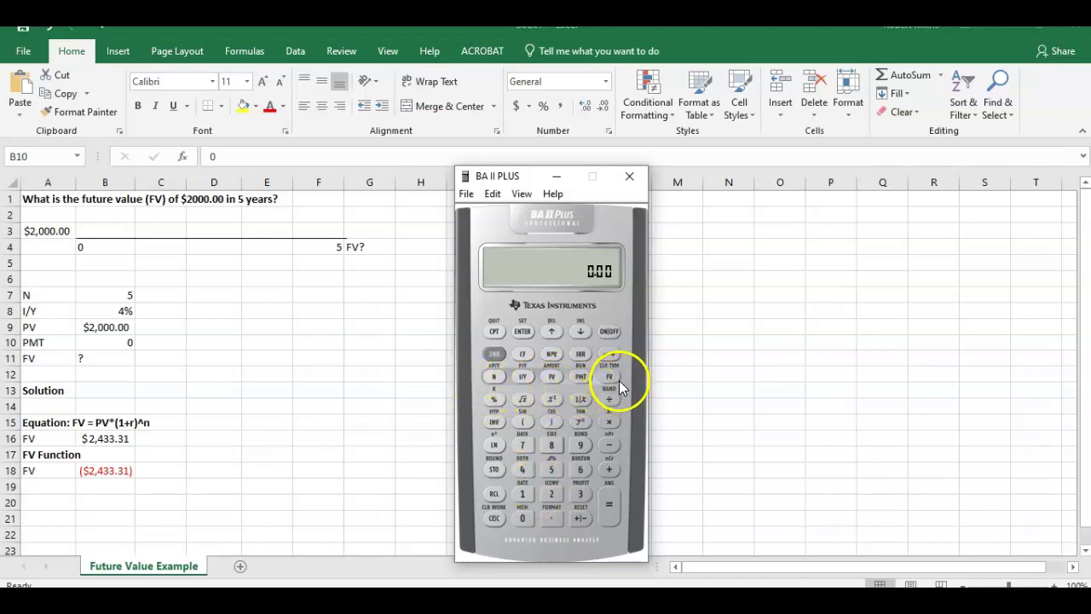
Enter N 5, I/Y 4, PV 2000, PMT 0 and compute FV as -2,433.31
click(552, 470)
click(494, 376)
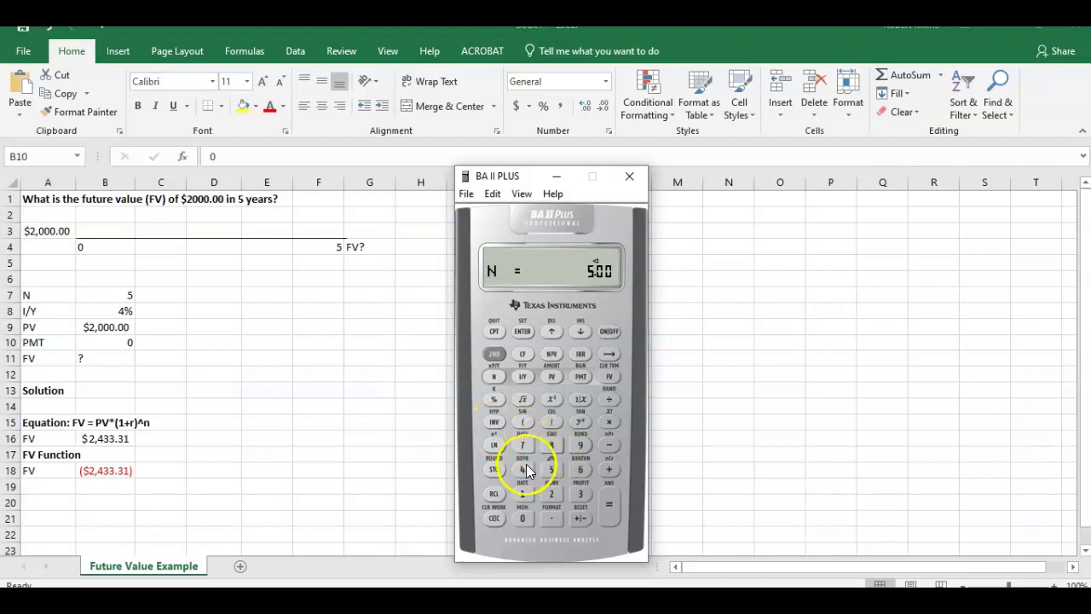
click(524, 467)
click(522, 377)
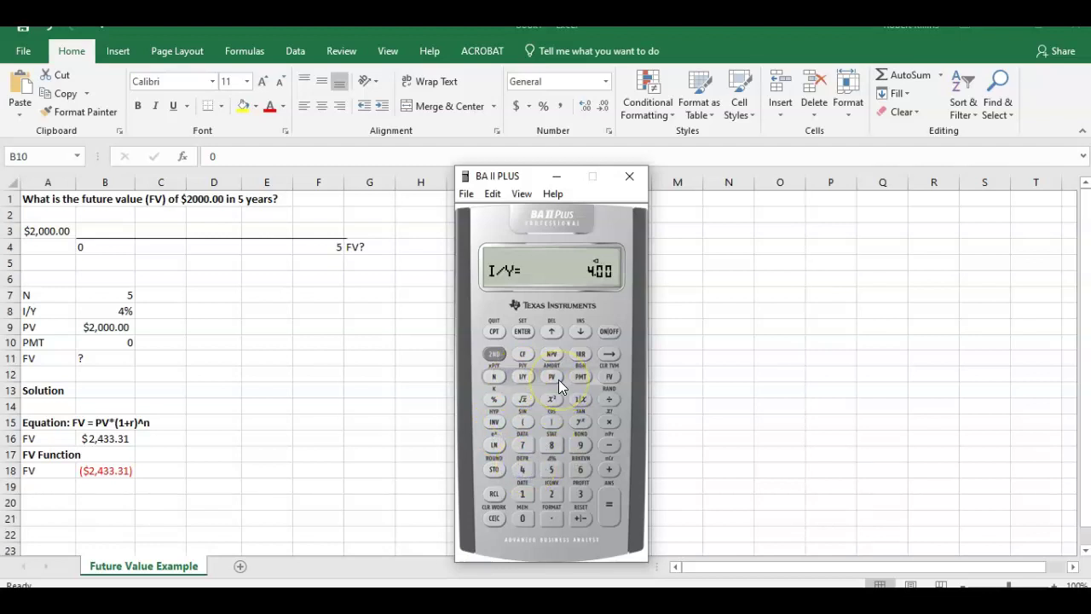
click(551, 494)
click(526, 517)
click(526, 516)
click(526, 517)
click(552, 377)
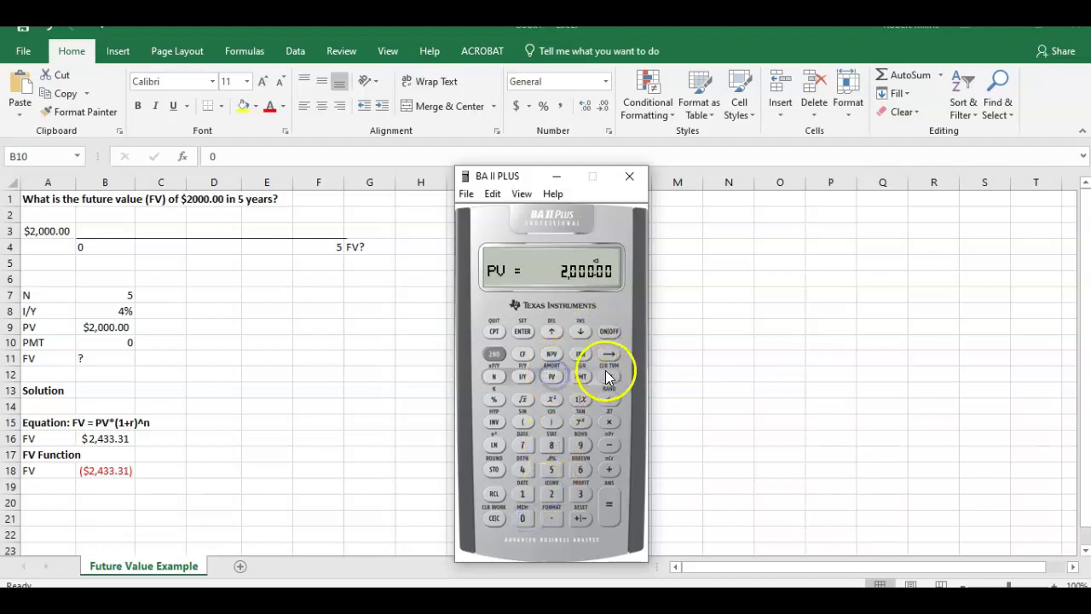
click(522, 517)
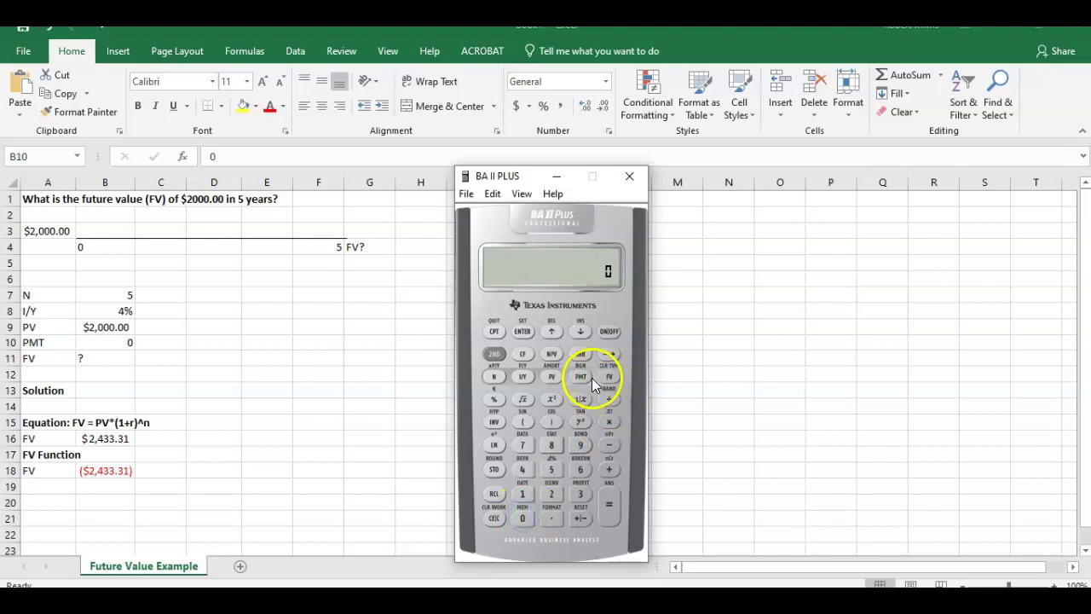
click(581, 377)
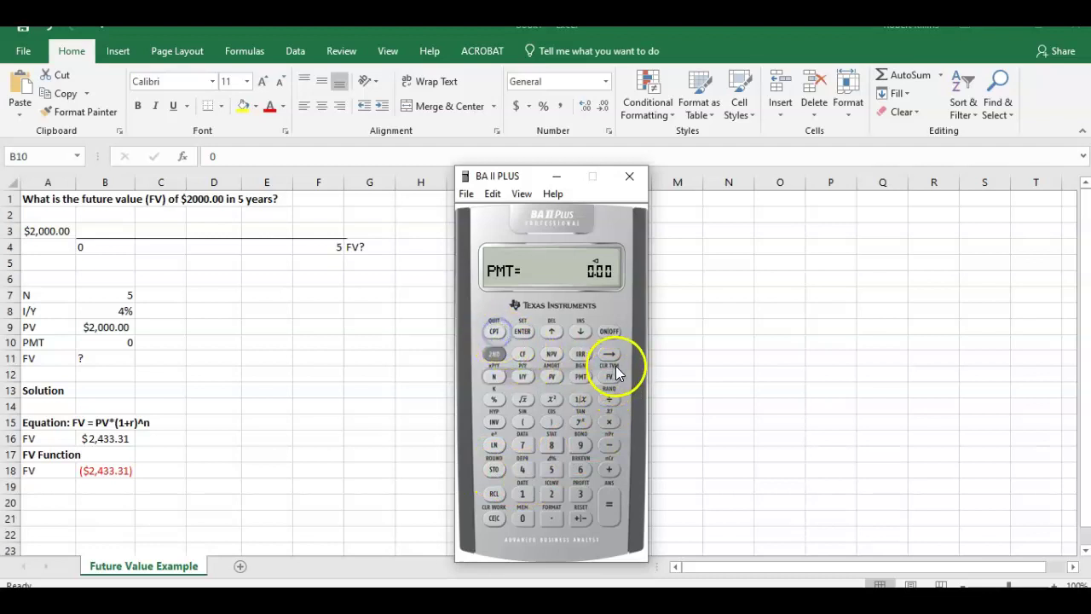
click(608, 375)
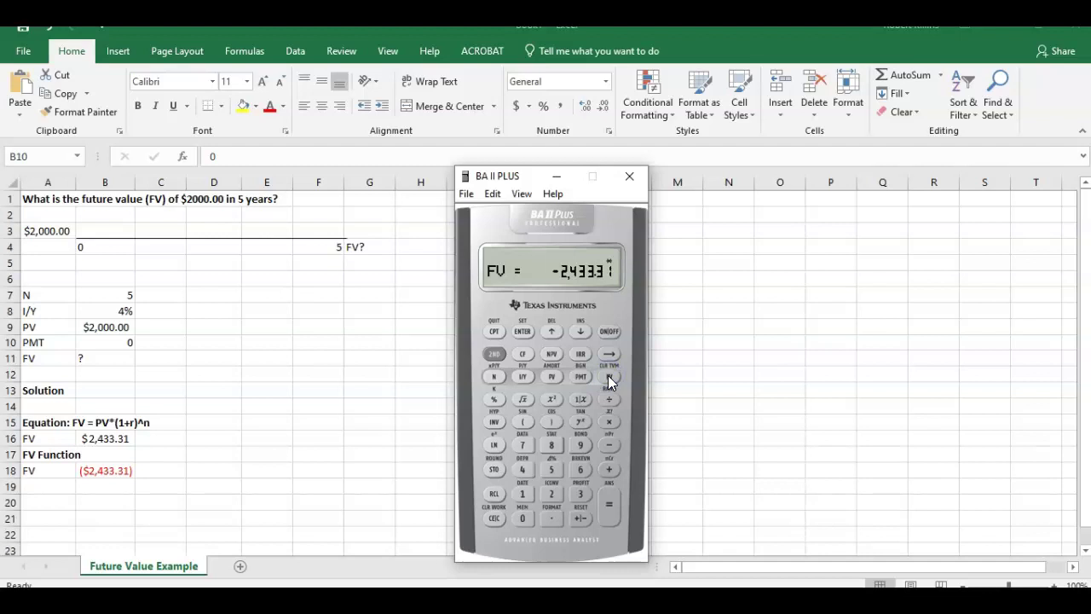